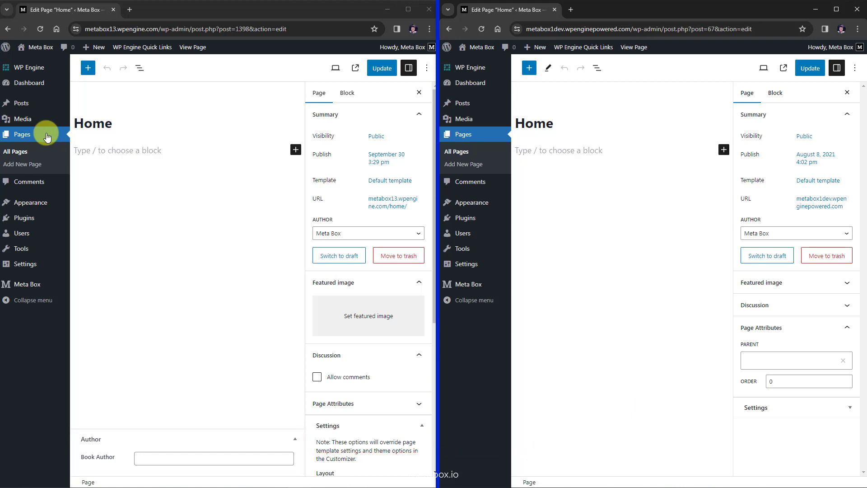
Step: Generate PHP code for the left site's Author field group and select the code after the opening php tag
mouse_move(45, 286)
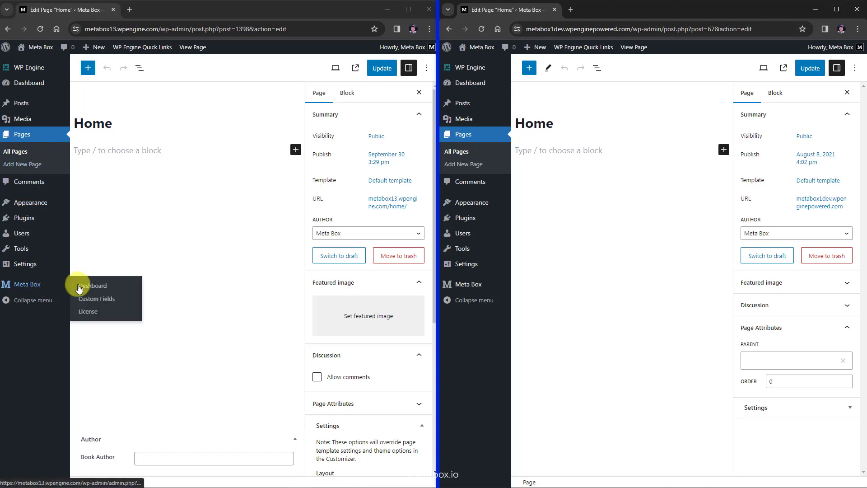
click(83, 301)
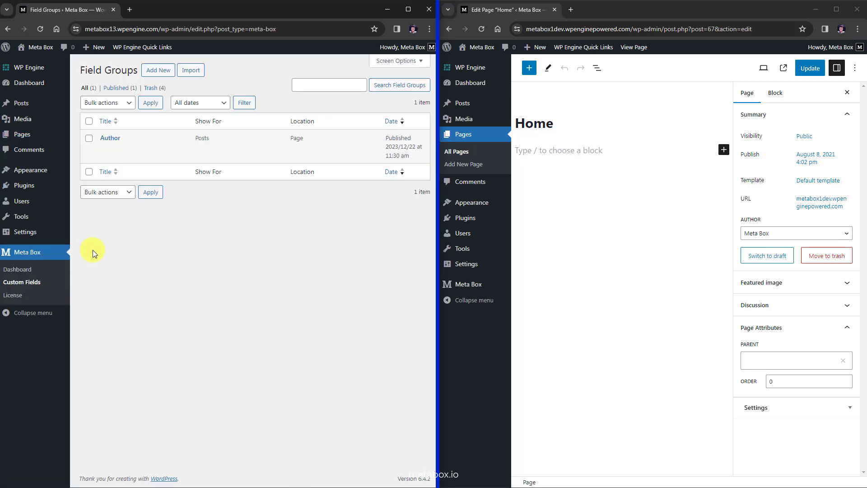
click(104, 148)
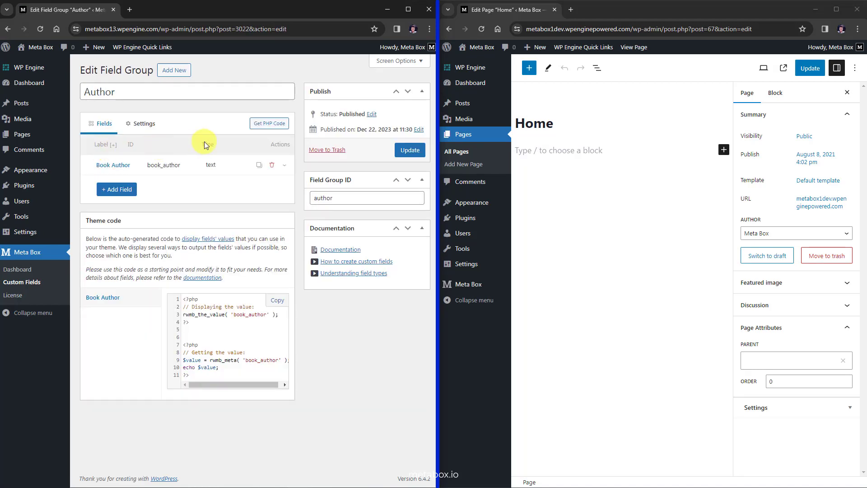
click(262, 127)
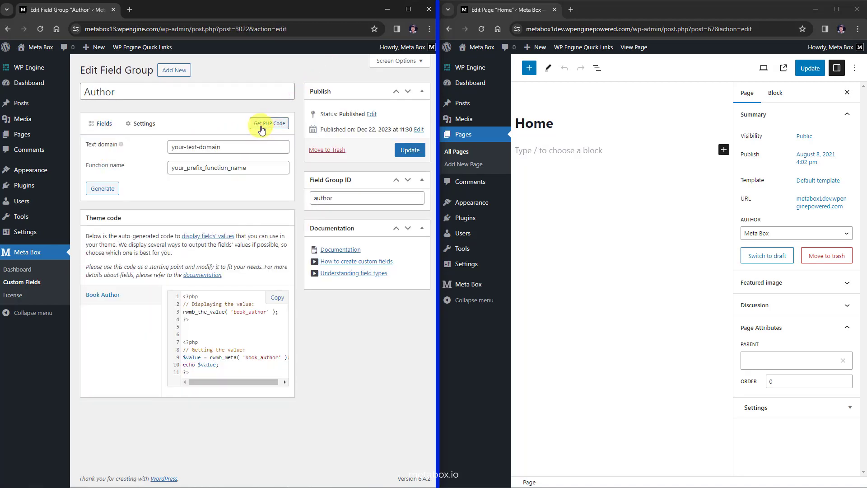
click(103, 190)
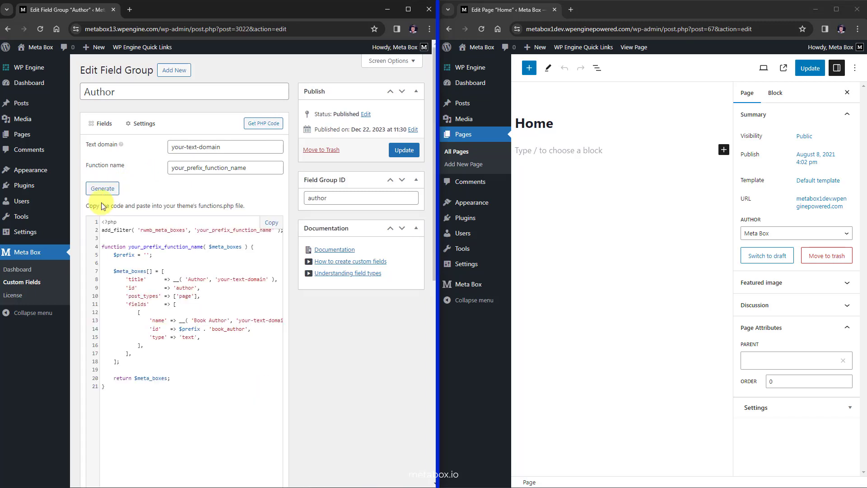
drag(101, 229, 122, 388)
key(ctrl+c)
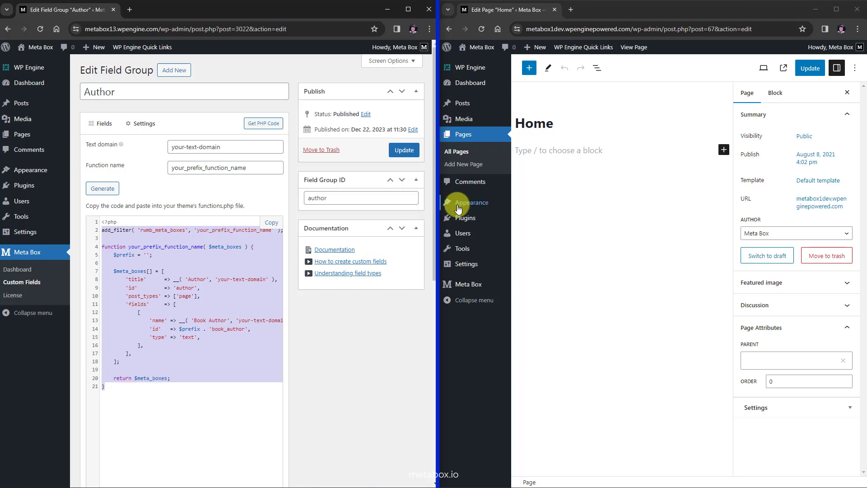
Step: Paste the Author field group code at line 5 of the right site's eStar functions.php and save it
mouse_move(461, 209)
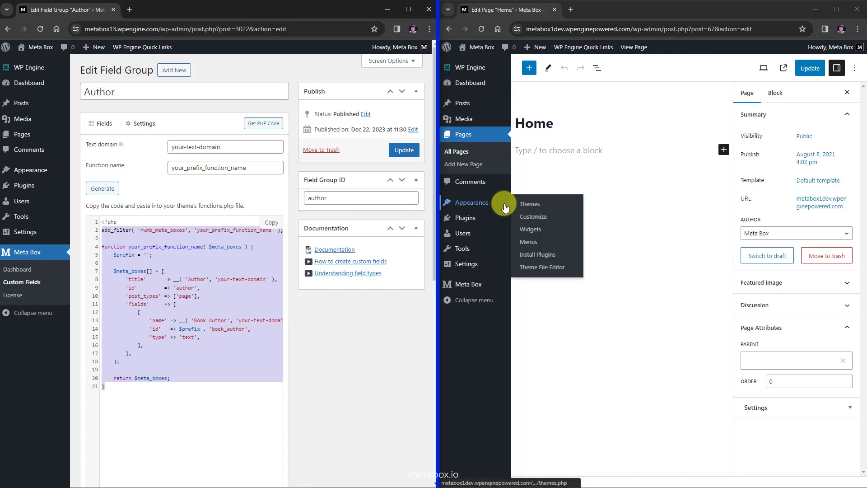
click(526, 268)
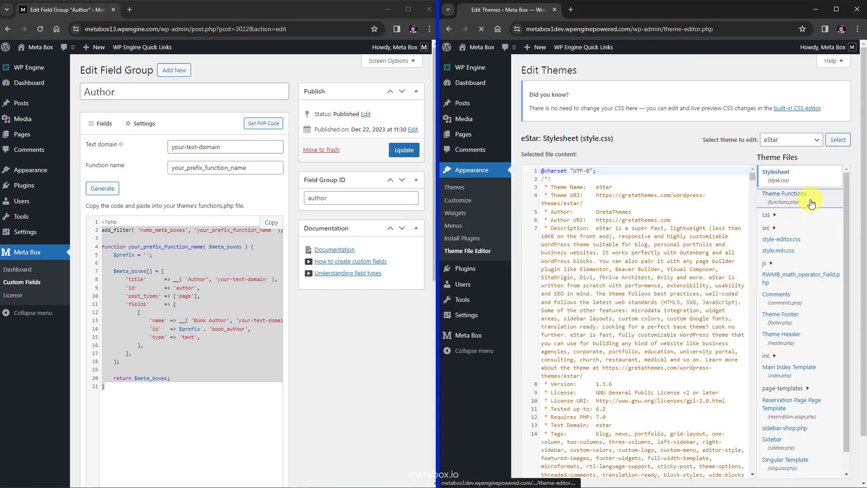
click(811, 202)
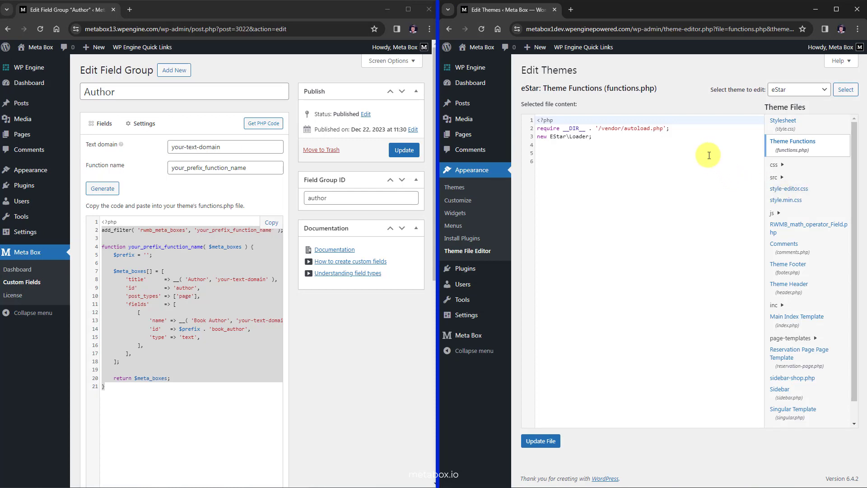
click(709, 155)
key(ctrl+v)
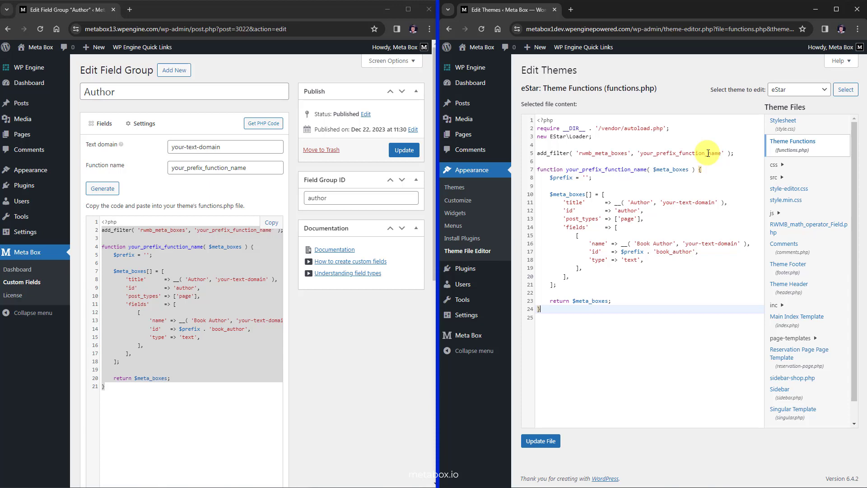
click(546, 441)
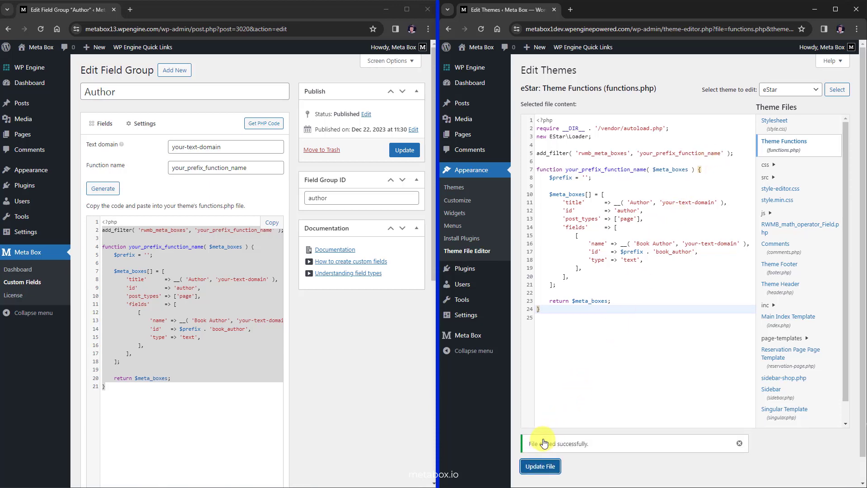
Step: Go to the right site's pages list to reach the Home page editor
mouse_move(458, 134)
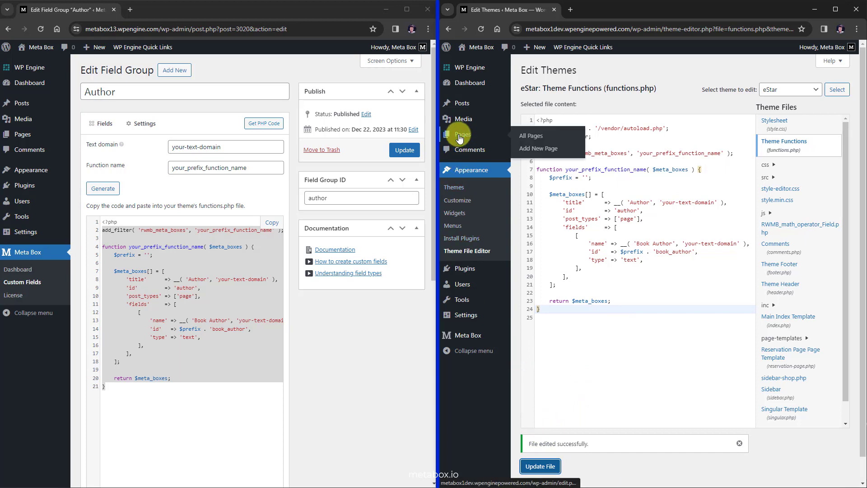
click(511, 141)
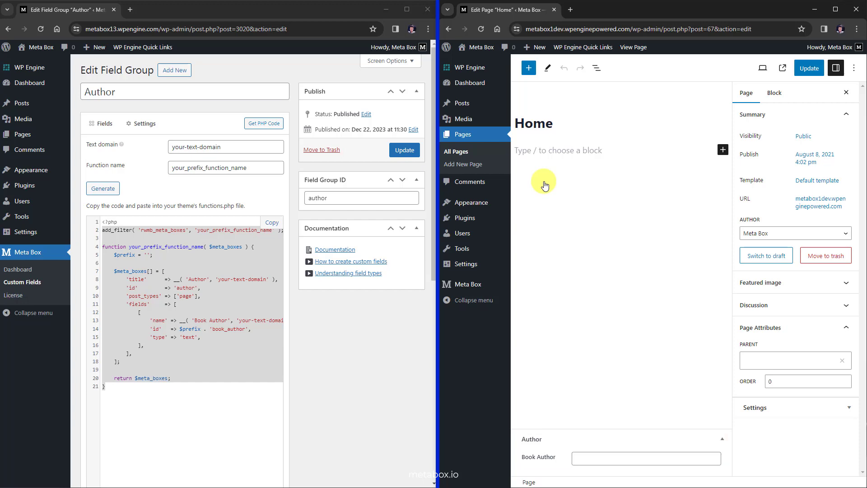
Step: Edit the pasted Author field group code in the right site's functions.php
mouse_move(483, 204)
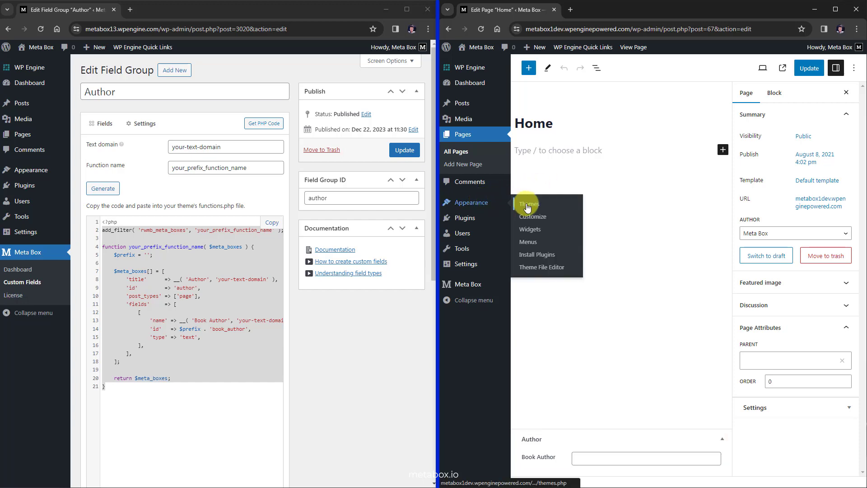
click(531, 269)
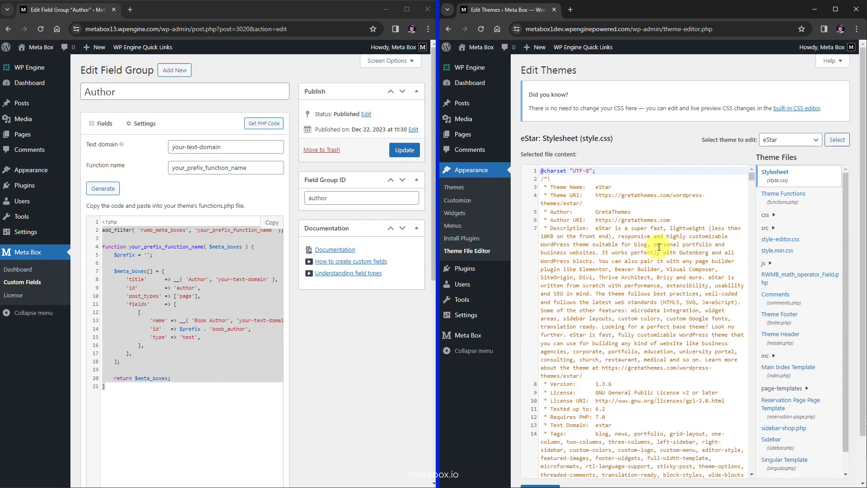
click(812, 202)
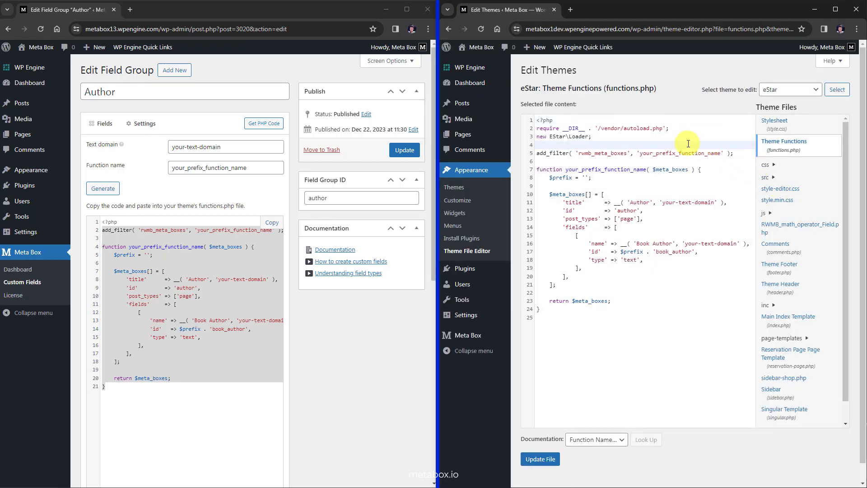
click(688, 144)
key(Return)
text(add_filter( 'rwmb_meta_boxes', function ( $meta_boxes ) {     $prefix = '';     $meta_boxes[] = [         'title'      => __( 'Book', 'your-text-domain' ),         'id'         => 'author',         'post_types' => ['page'],         'fields'     => [             [                 'name' => __( 'Price', 'your-text-domain' ),                 'id'   => $prefix . 'price',                 'type' => 'text',             ],         ],     ];      return $meta_boxes; } );)
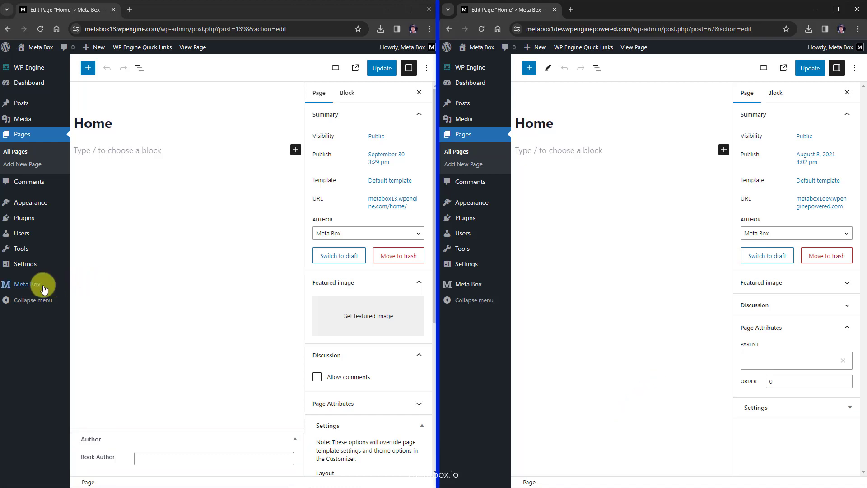
Step: Export the left site's Author field group and save it as author.json in the Upload folder
mouse_move(45, 284)
click(85, 300)
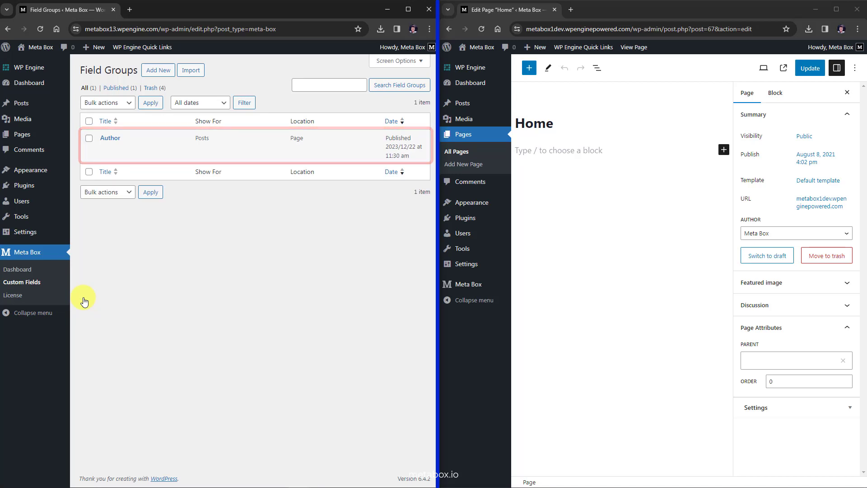
mouse_move(150, 156)
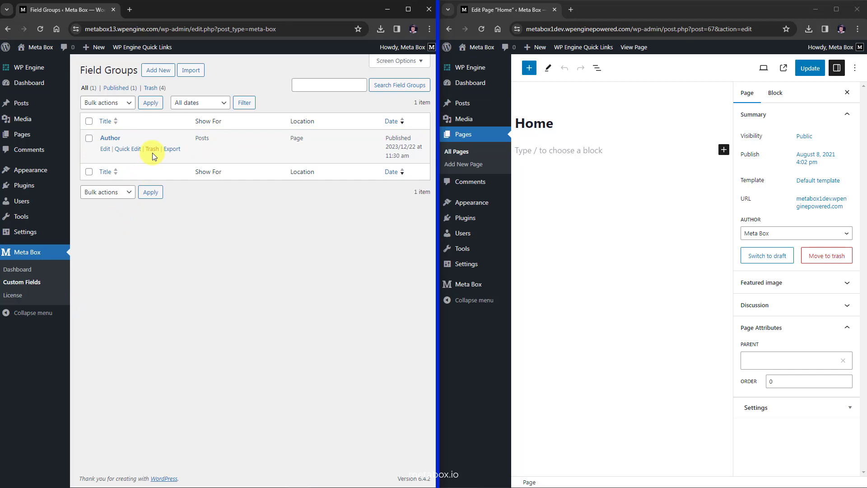
click(169, 152)
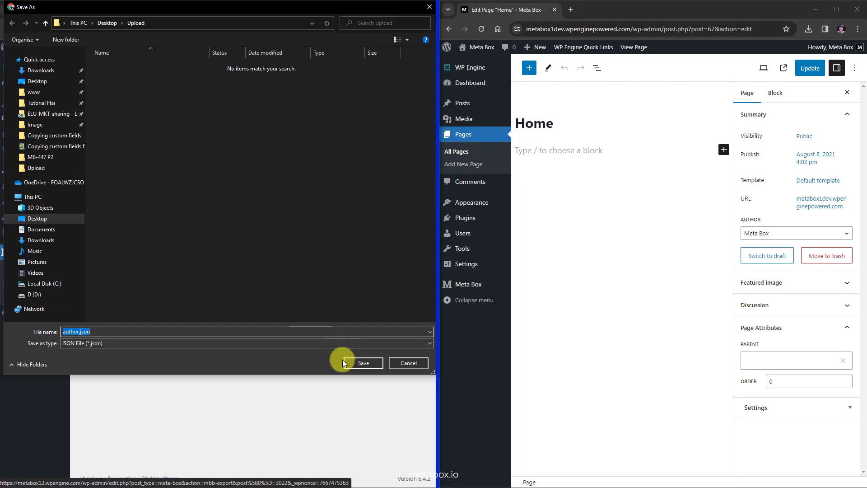
click(363, 363)
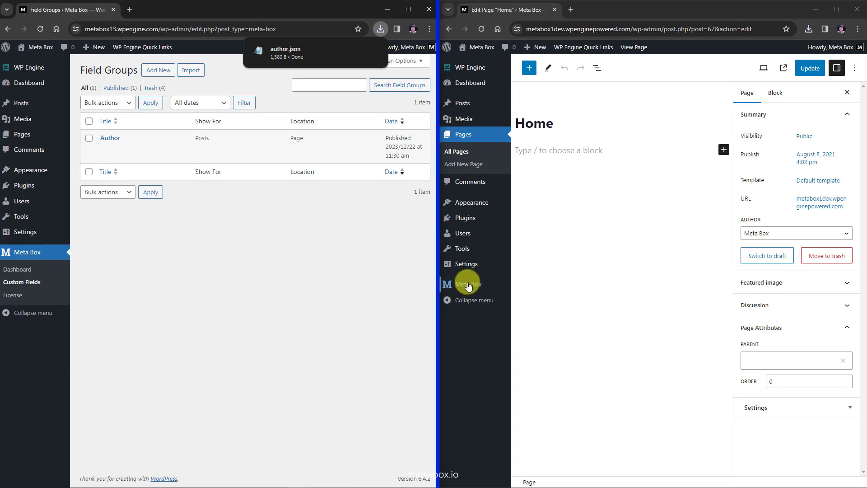
Step: Import author.json into the right site's Meta Box field groups
mouse_move(473, 285)
click(524, 299)
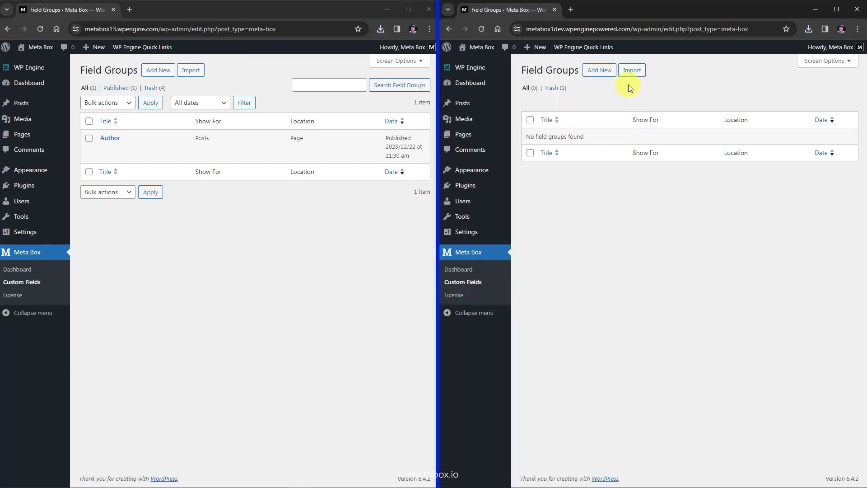
click(631, 71)
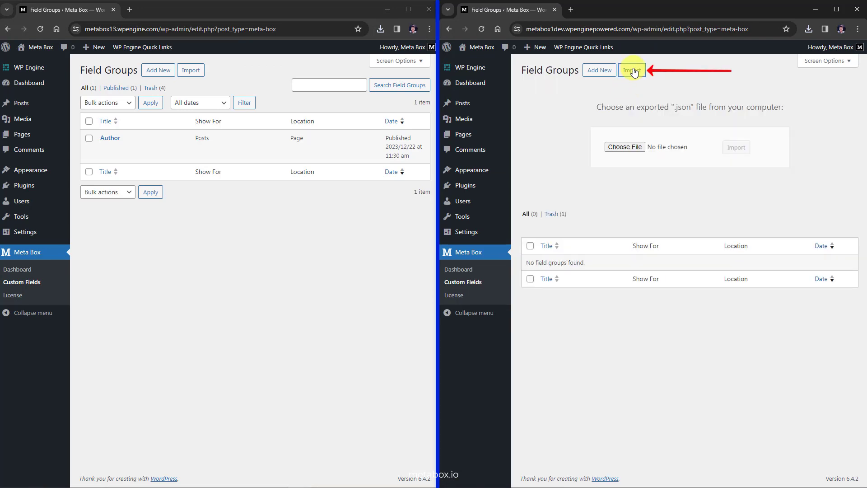
click(621, 148)
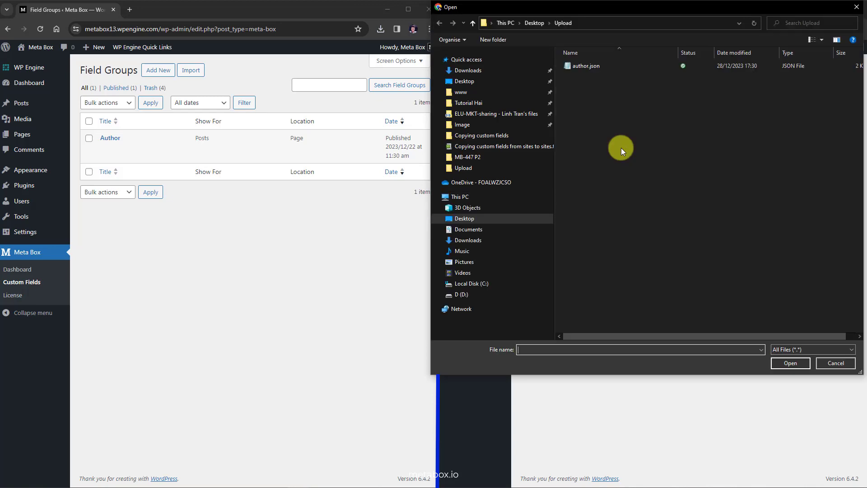
click(587, 66)
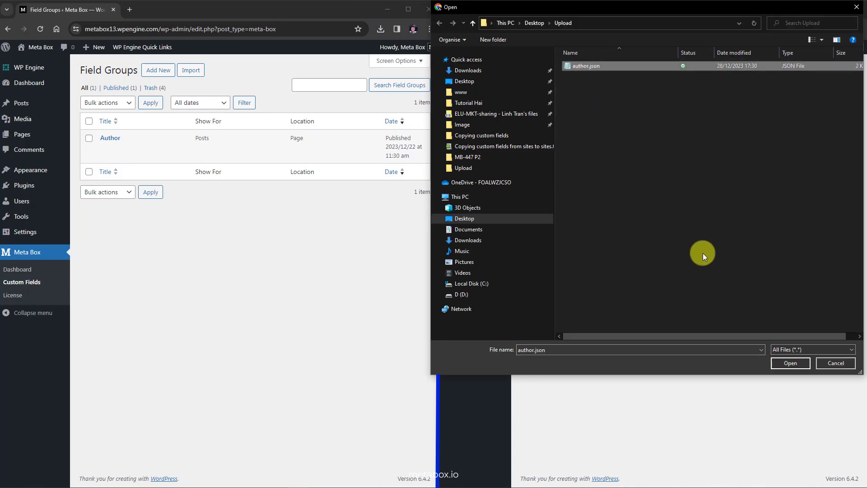
click(781, 360)
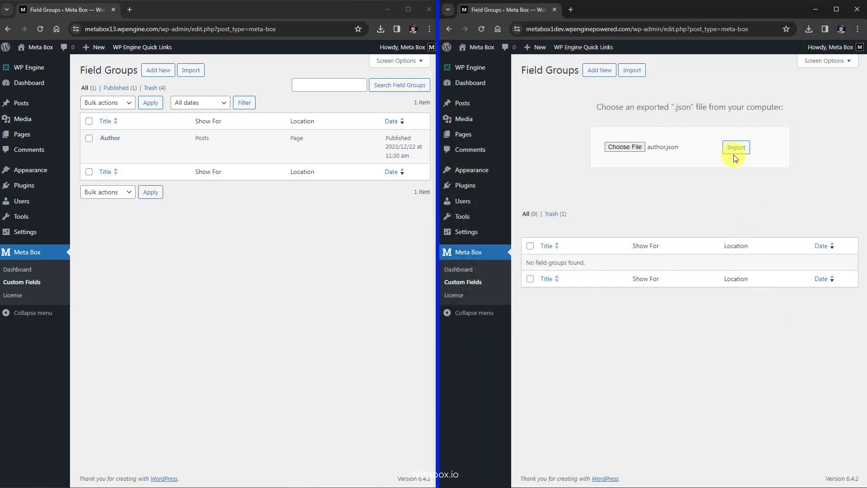
click(735, 154)
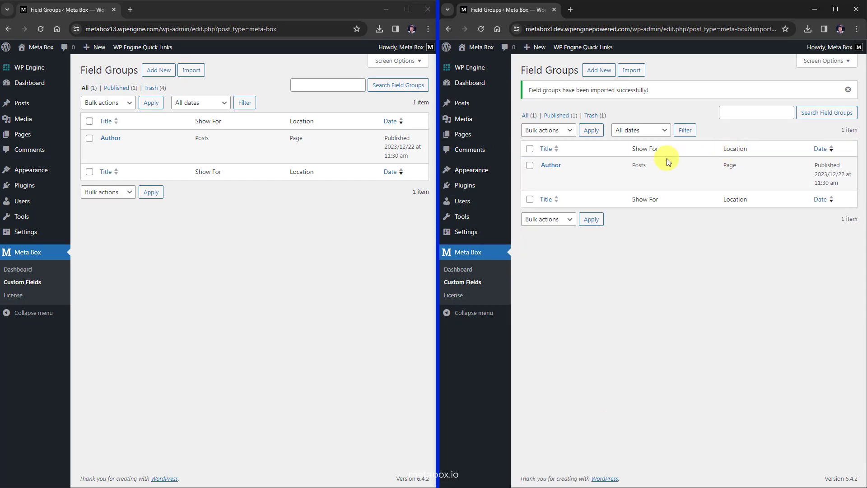
Step: Open the right site's imported Author group in a 1-column layout and expand Book Author
click(545, 177)
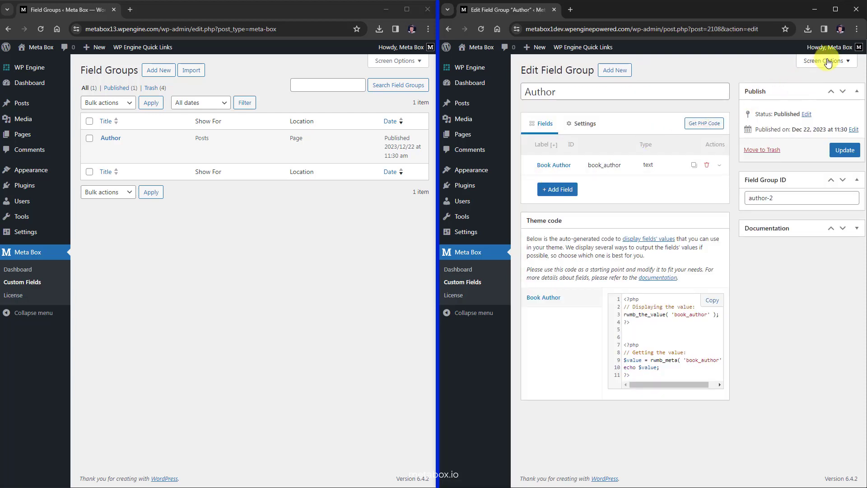
click(828, 62)
click(550, 140)
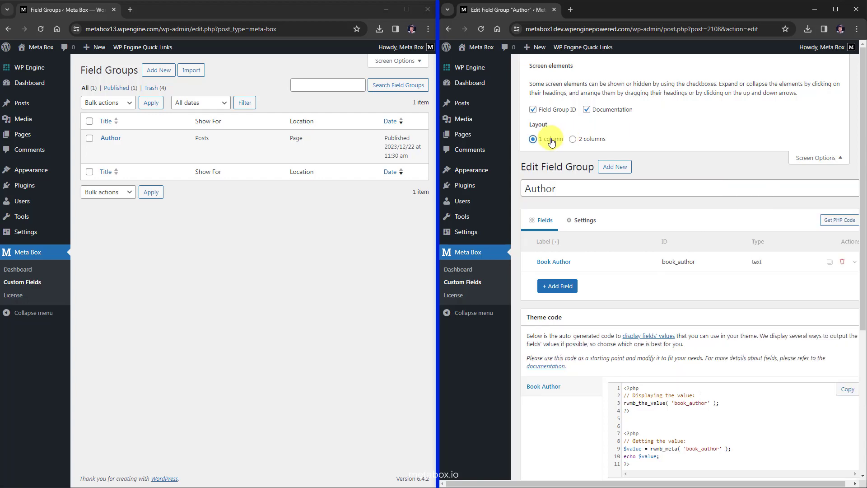
click(805, 157)
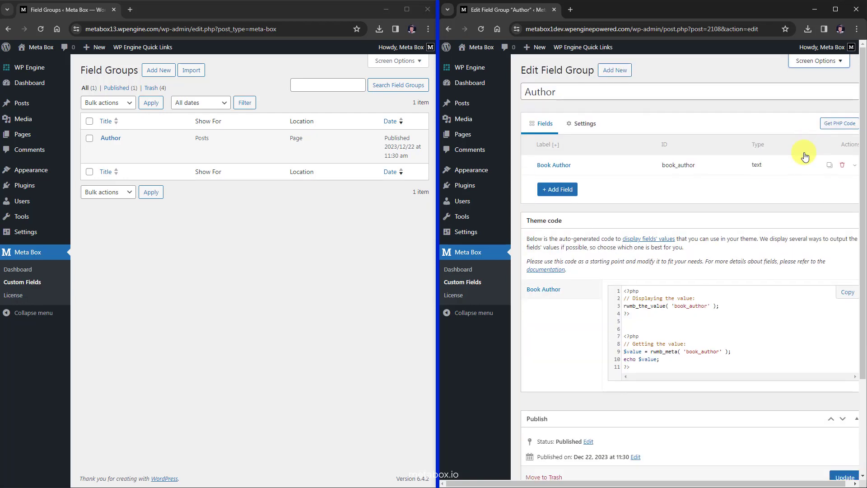
click(630, 167)
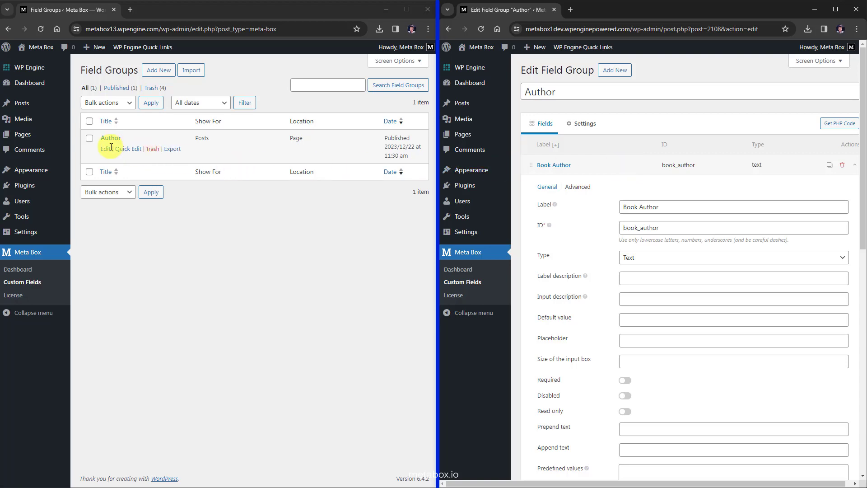
Step: Open the left site's Author group in 1 column, expand Book Author, and compare both Settings tabs
click(105, 149)
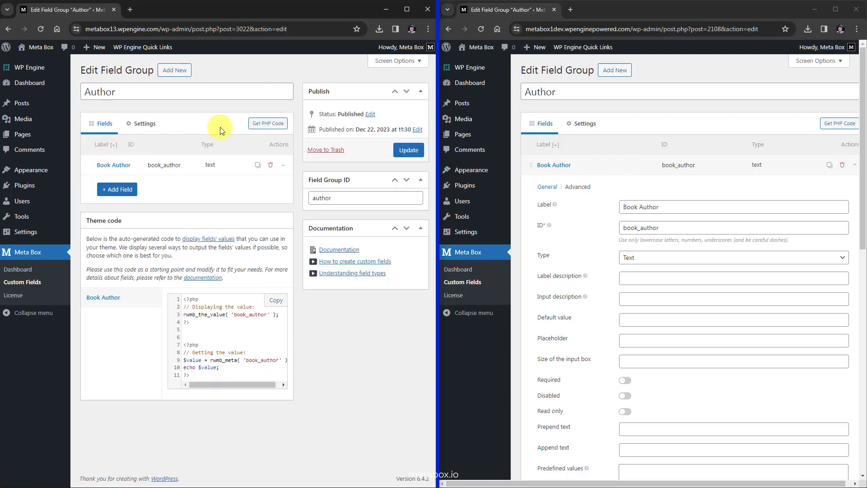
click(391, 63)
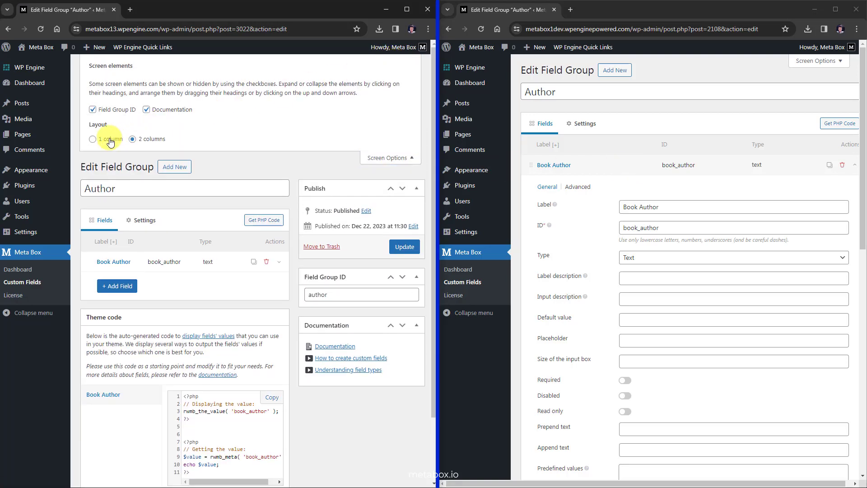
click(109, 140)
click(378, 158)
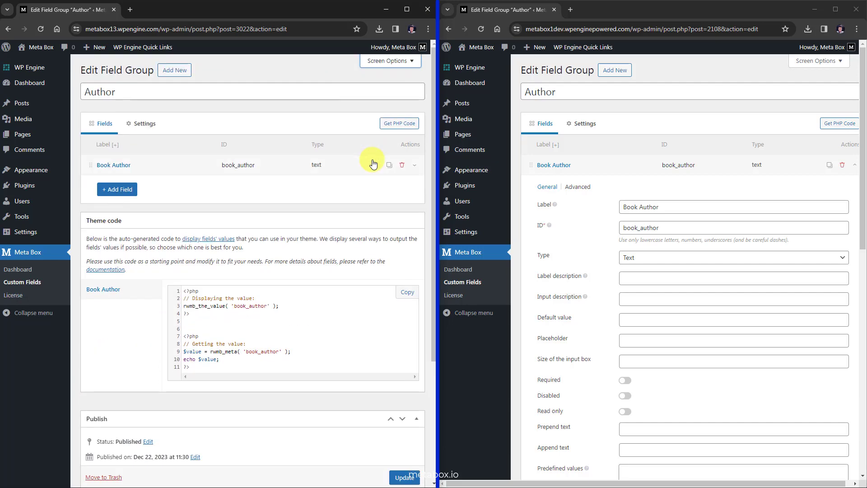
click(183, 164)
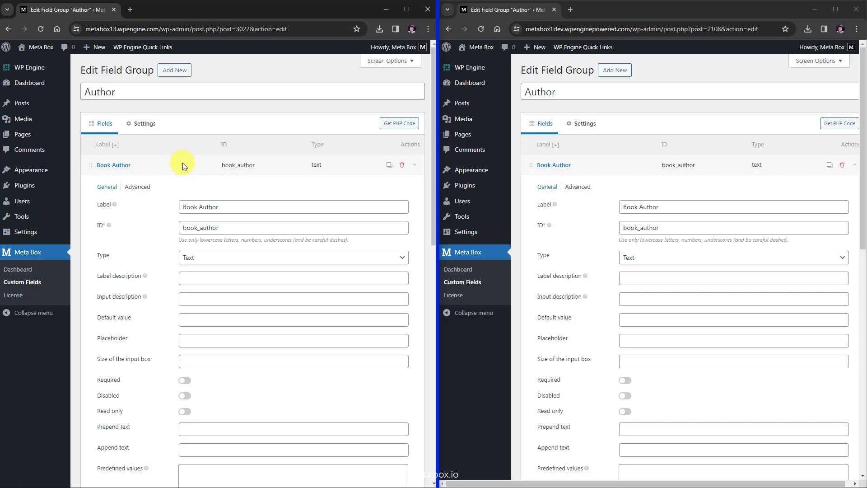
click(144, 123)
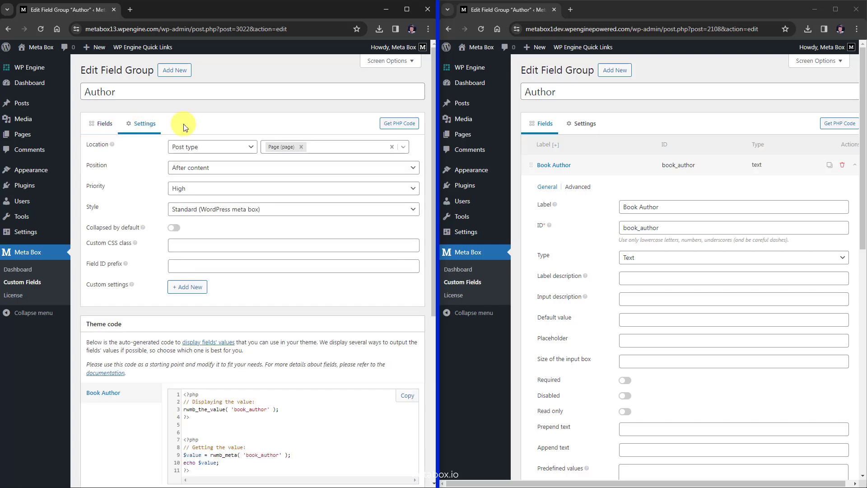
click(594, 129)
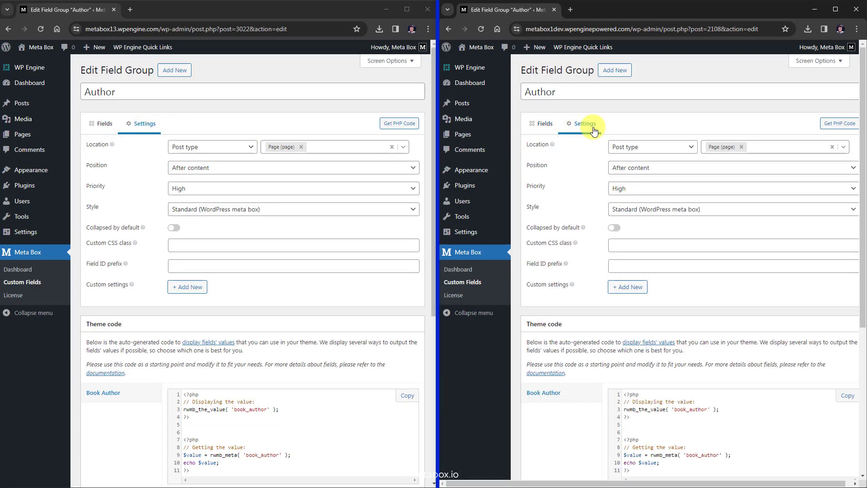
Step: Open the Home page editor on the right site, then on the left site
mouse_move(470, 134)
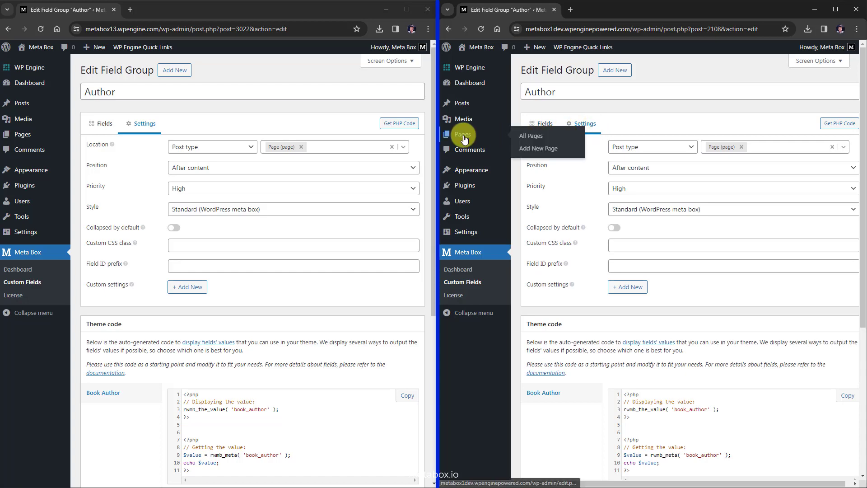
click(527, 136)
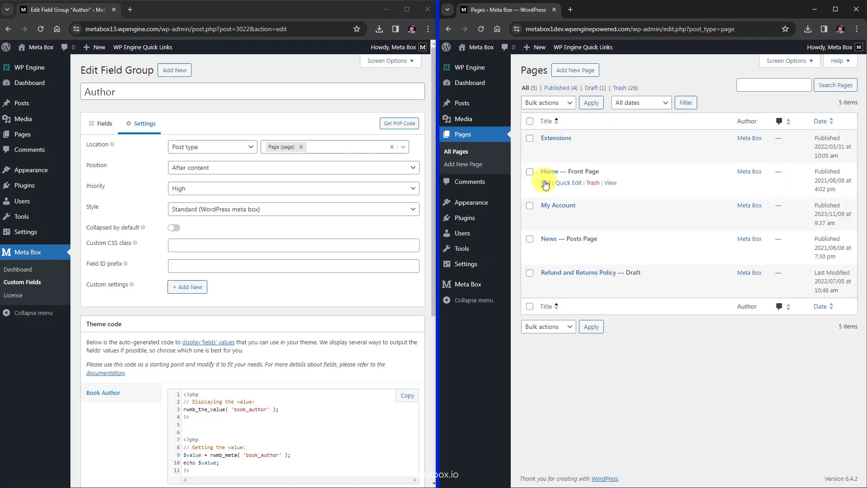
click(546, 184)
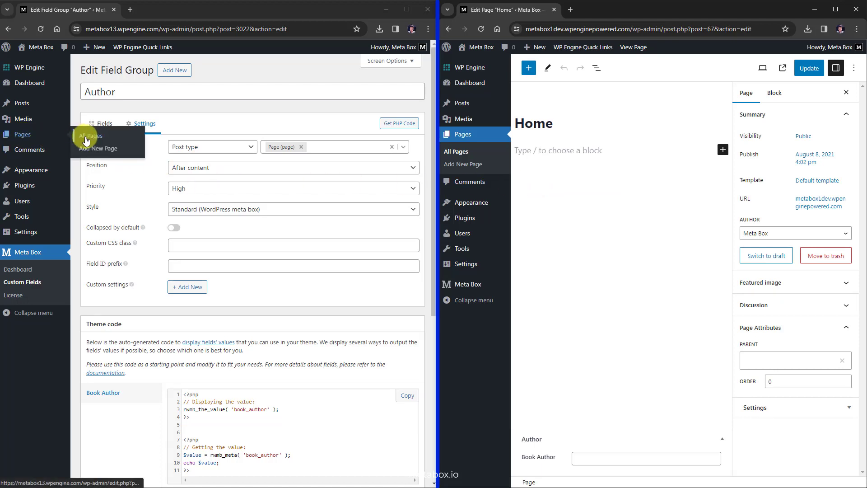
click(87, 141)
click(104, 149)
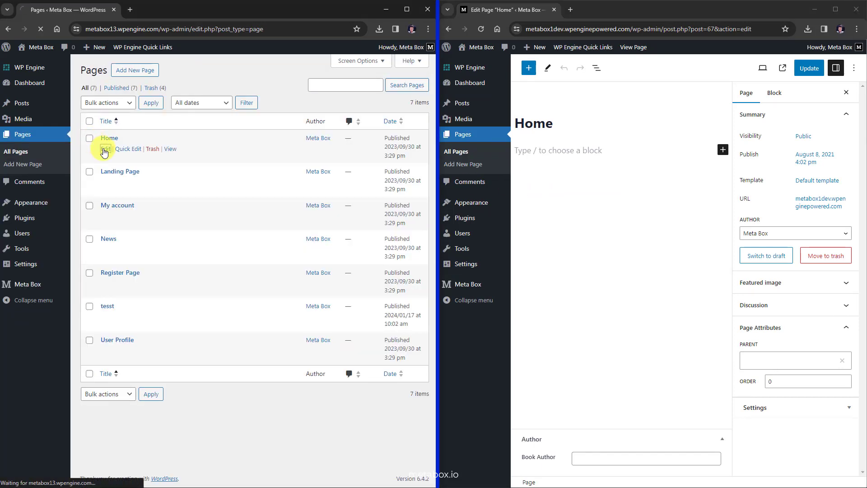